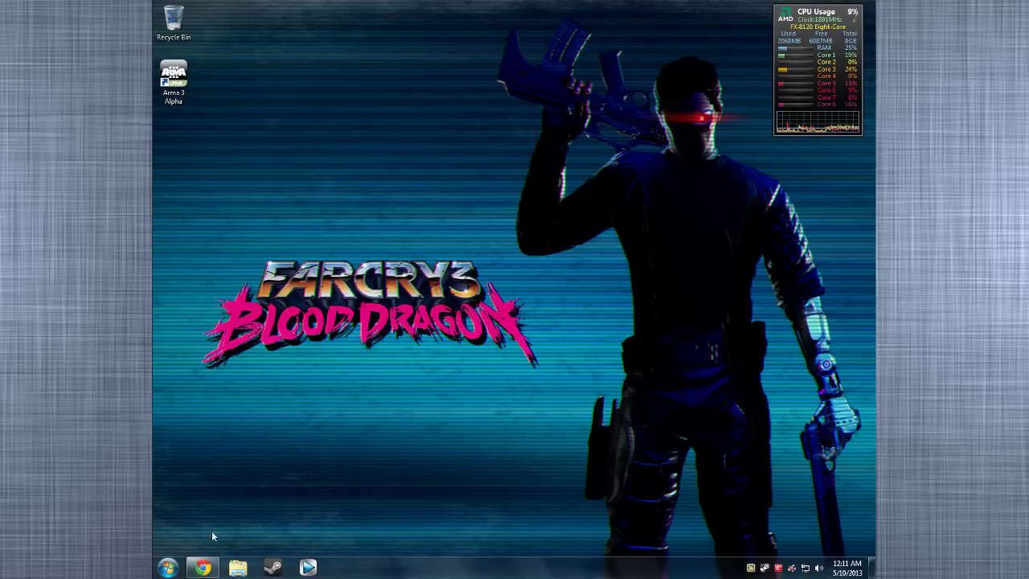
mouse_move(203, 568)
click(300, 392)
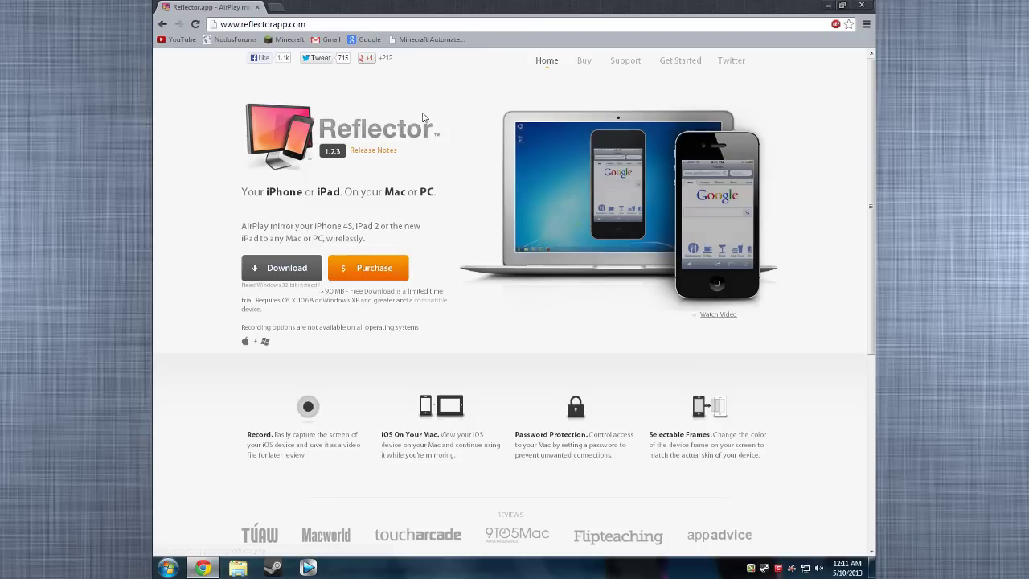
click(328, 25)
click(215, 129)
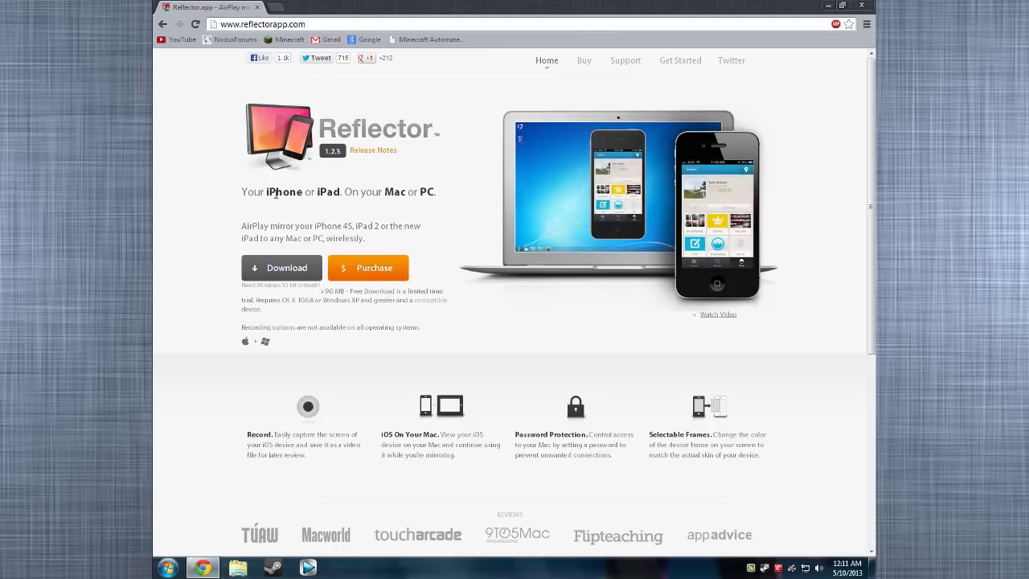
- Open the site's Buy page and check the quantity choices for the Reflector Single User license
click(584, 63)
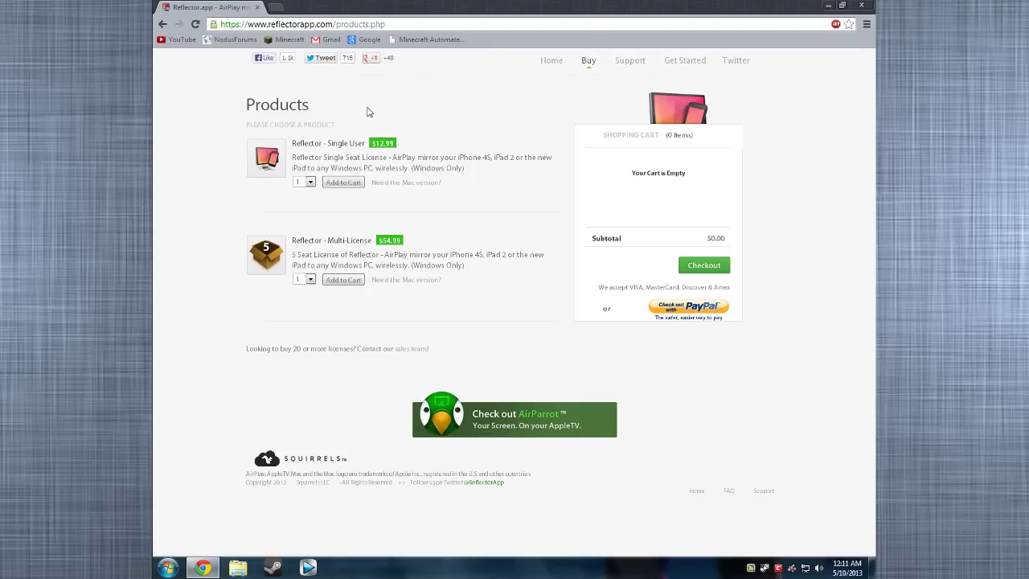
click(310, 184)
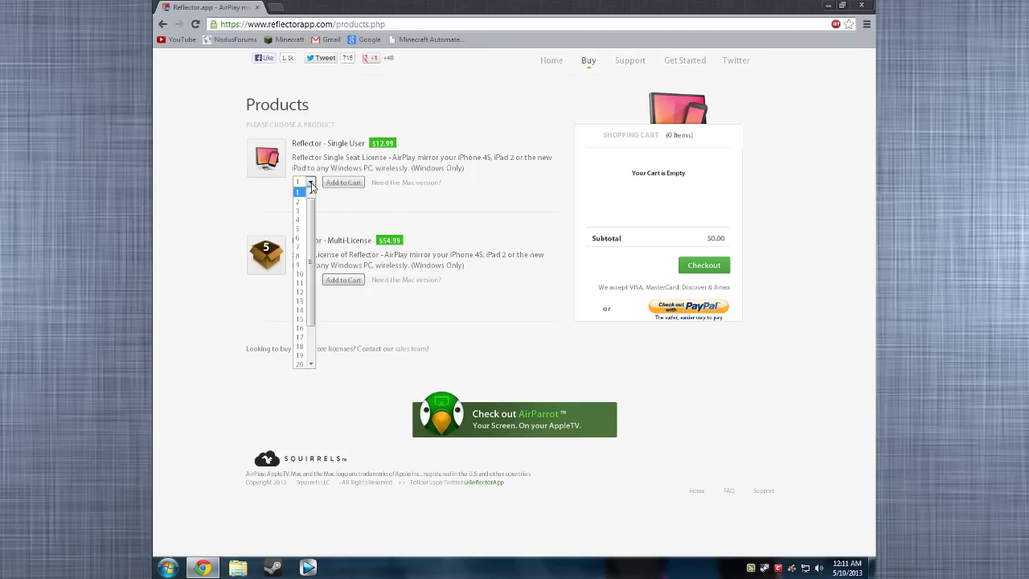
click(312, 185)
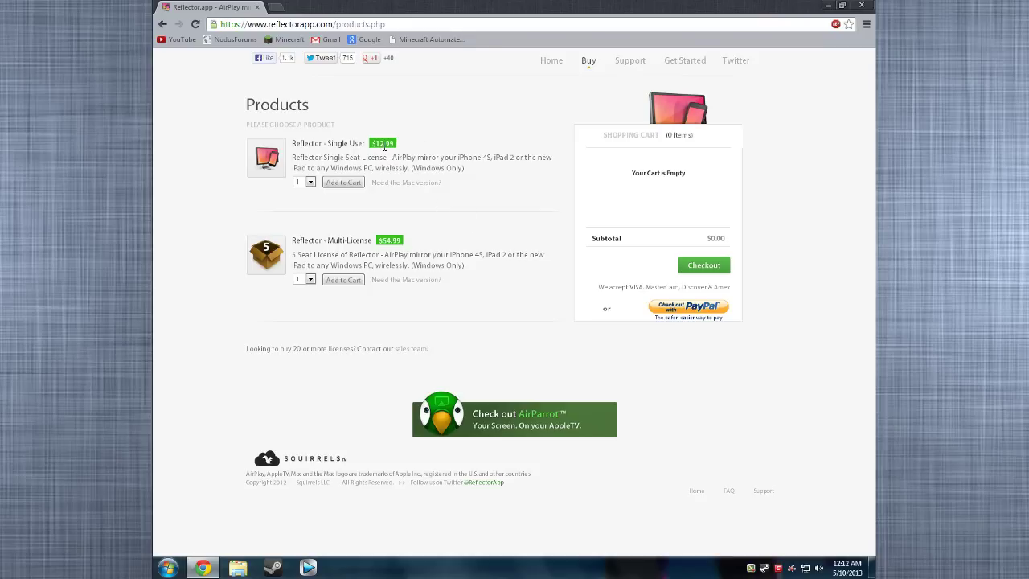
click(310, 182)
click(302, 198)
- Return to the desktop, search the installed programs for "refle" and launch Reflector
key(super+d)
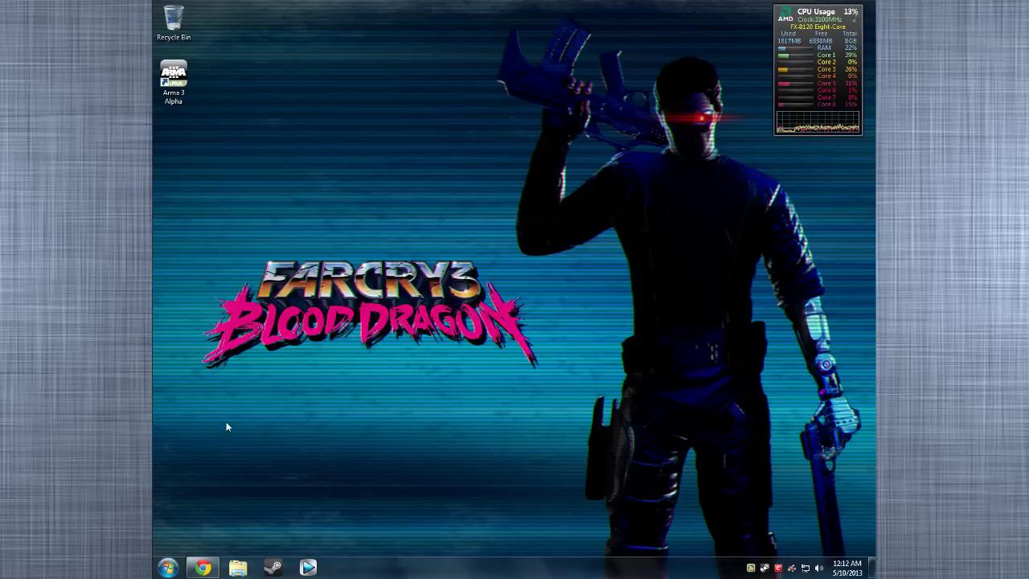
click(167, 566)
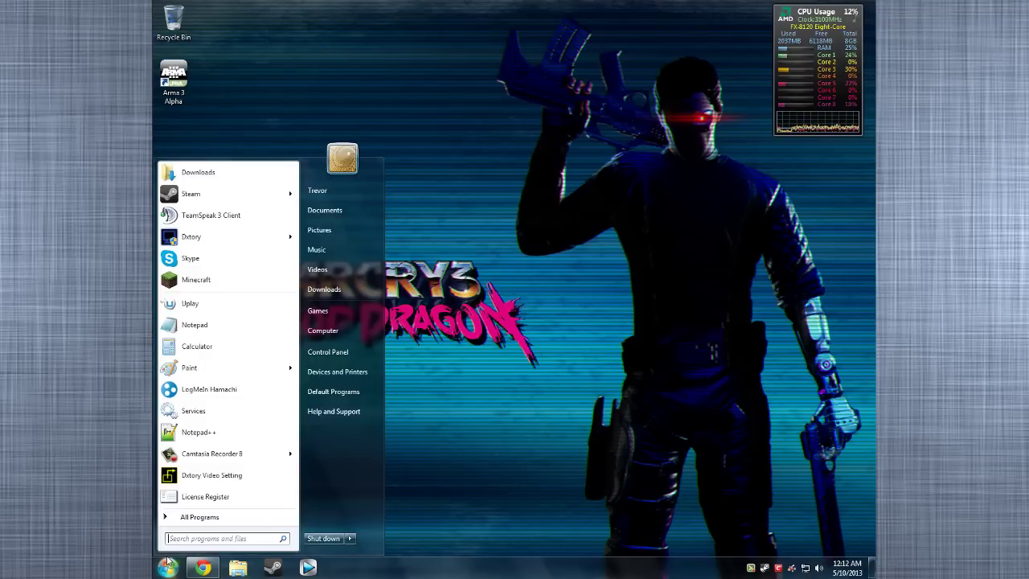
text(refle)
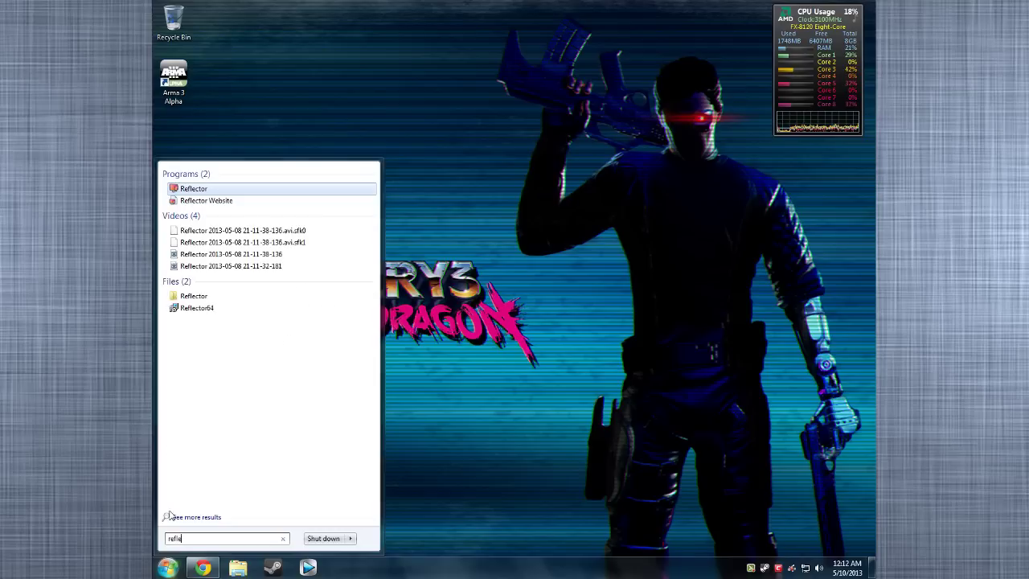
click(206, 188)
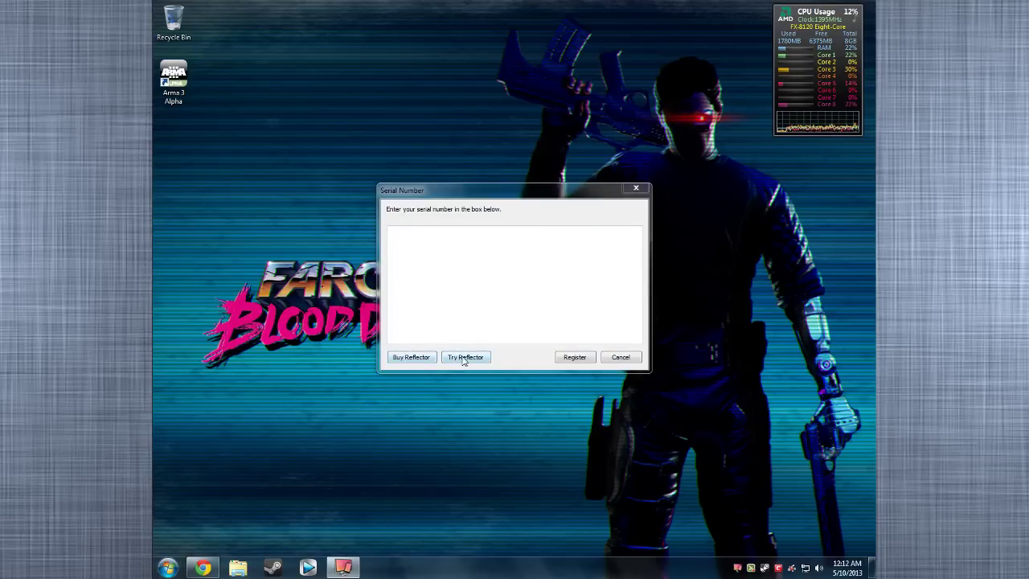
- Fill in the serial number field with placeholder text, but start Reflector in trial mode and acknowledge the trial notice
click(427, 259)
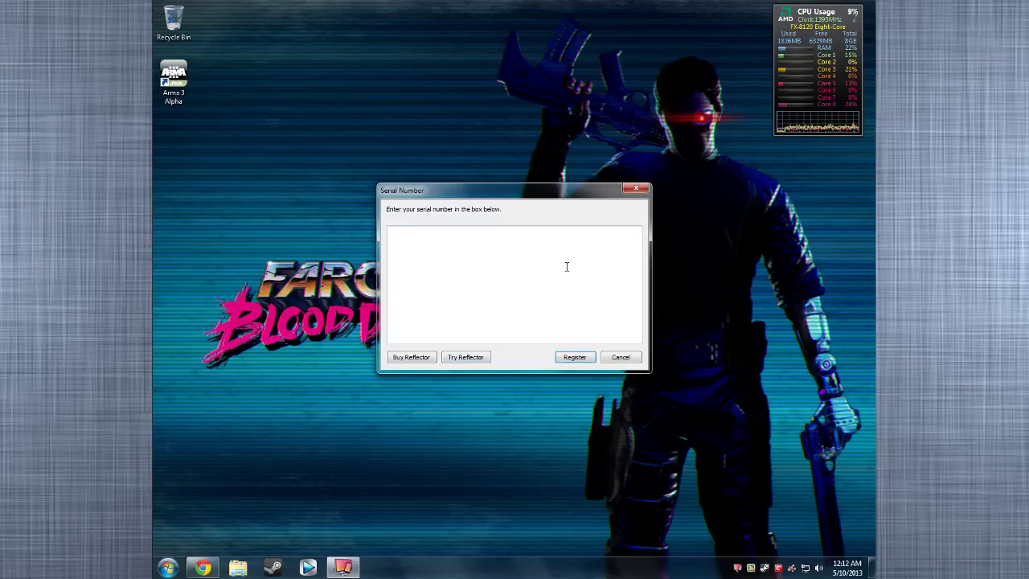
text(dfdsrfed)
click(465, 360)
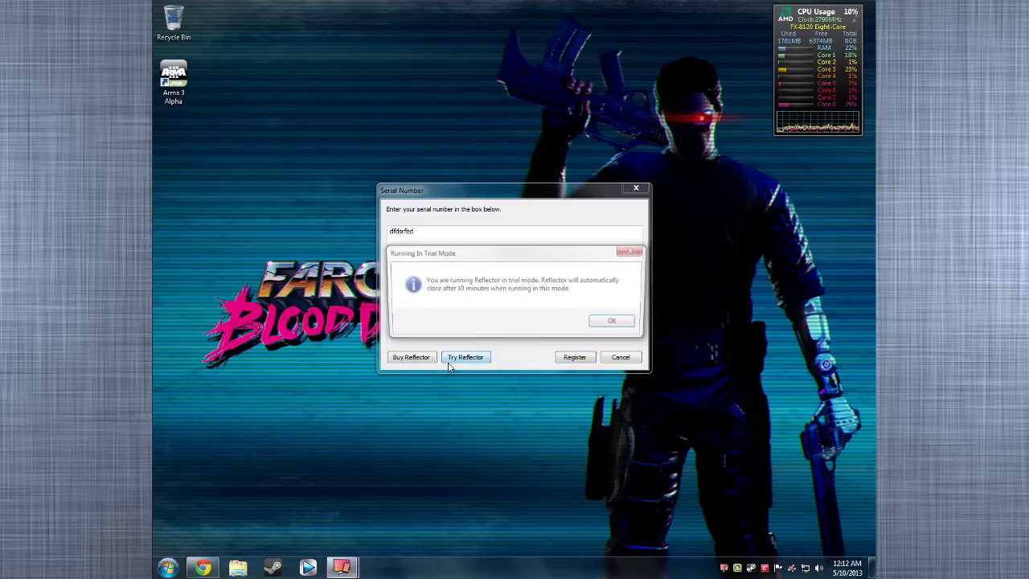
click(612, 320)
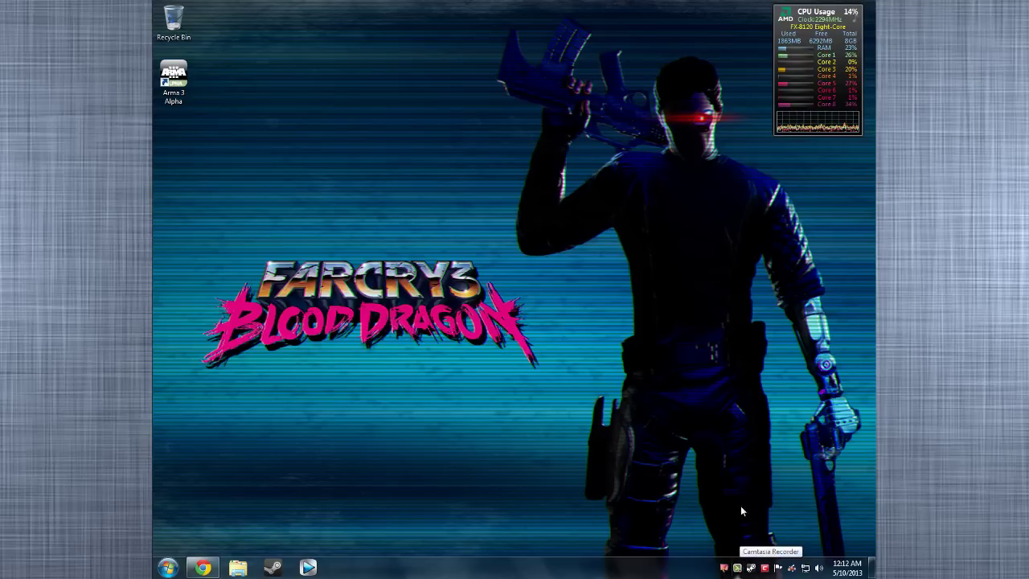
- Open Reflector's preferences, review the Optimize For resolutions and the About information, and accept the existing settings
right_click(723, 568)
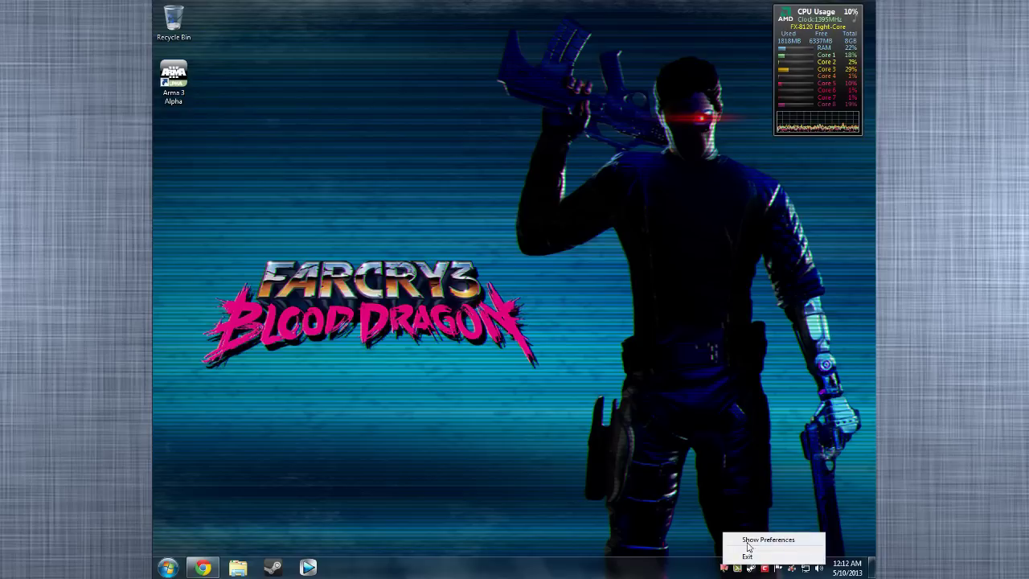
click(748, 537)
click(546, 226)
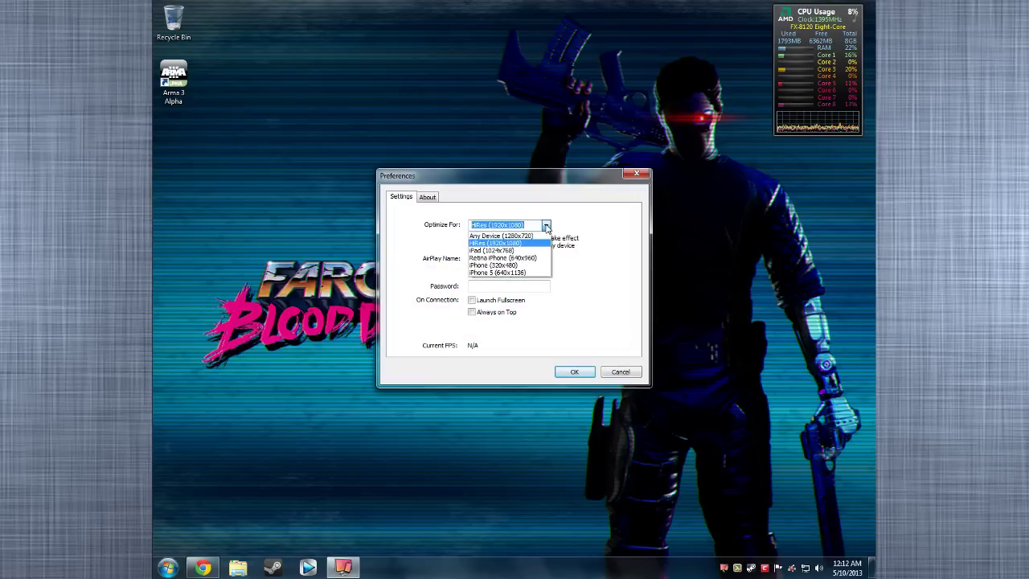
click(546, 225)
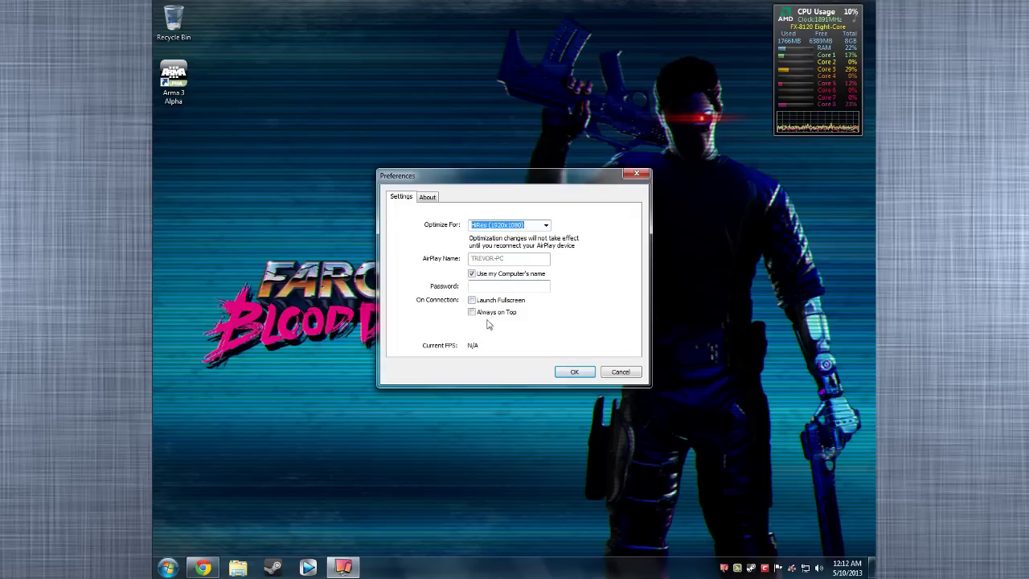
click(429, 198)
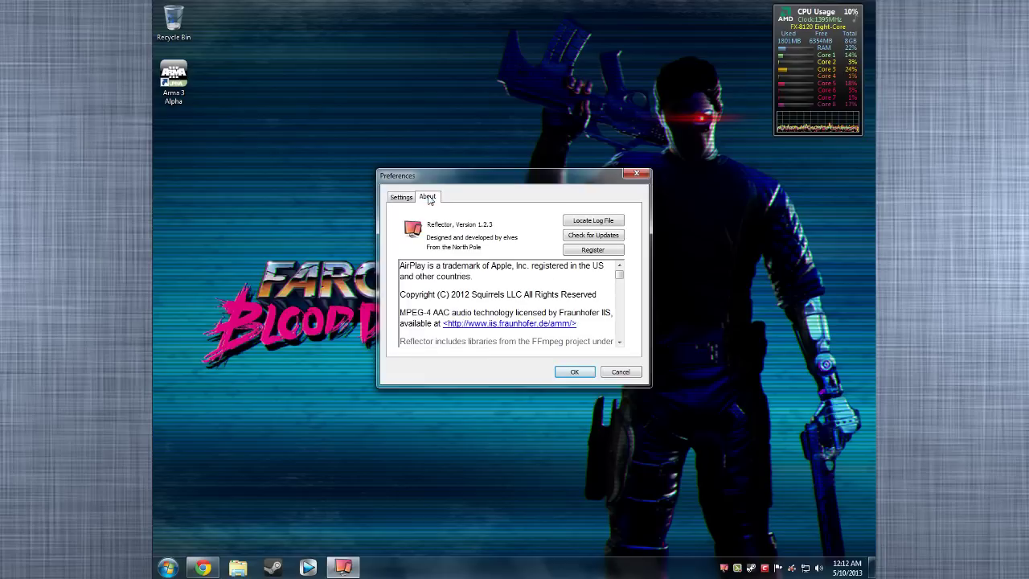
click(406, 200)
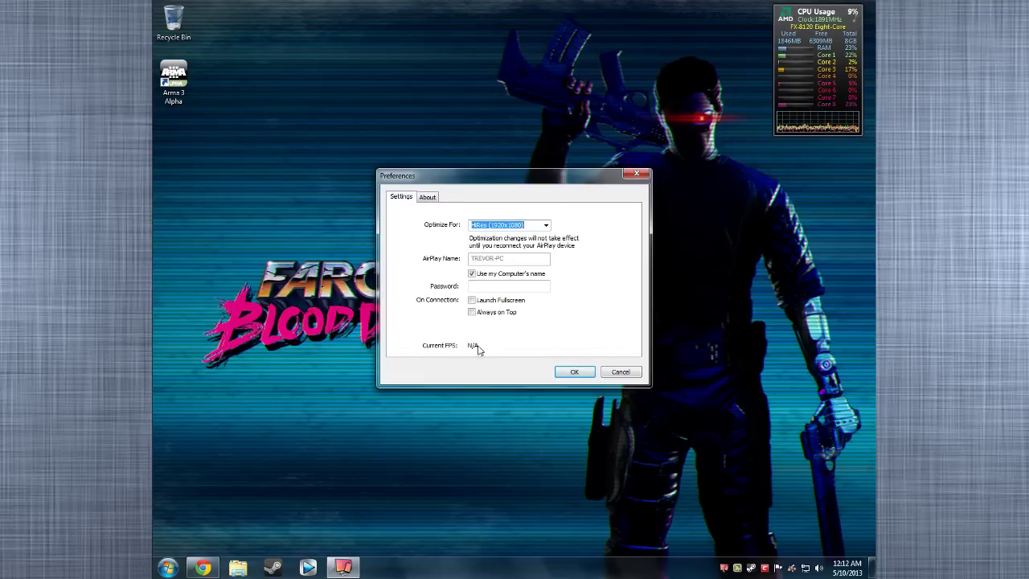
click(574, 372)
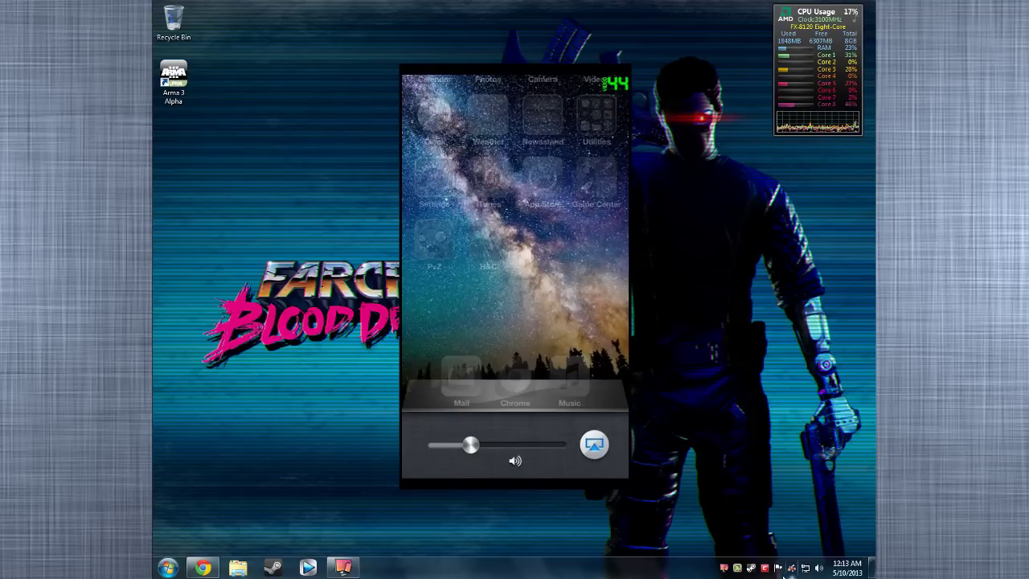
- End the Dxtory.exe process in Windows Task Manager and close Task Manager
right_click(649, 570)
click(673, 531)
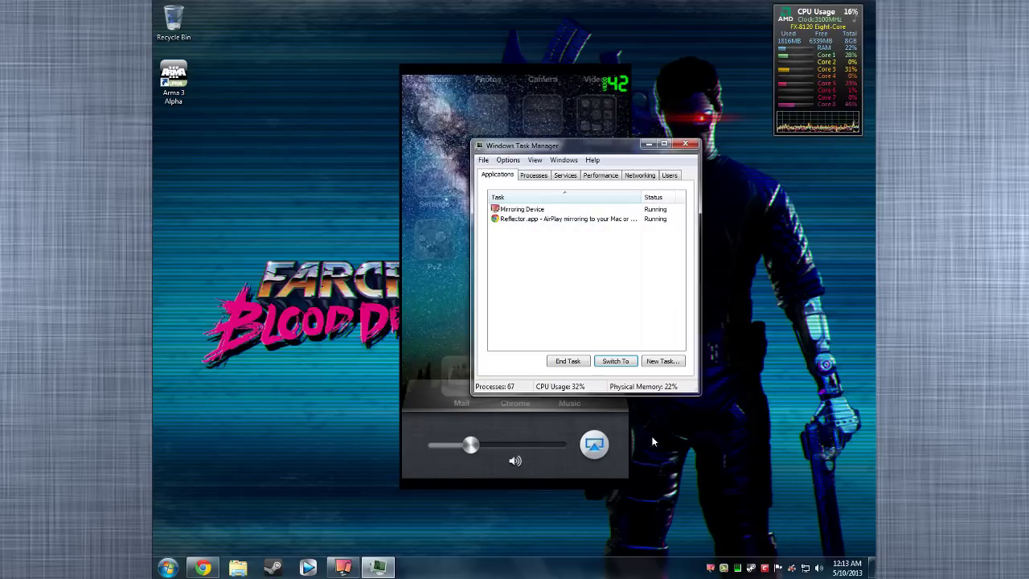
click(533, 174)
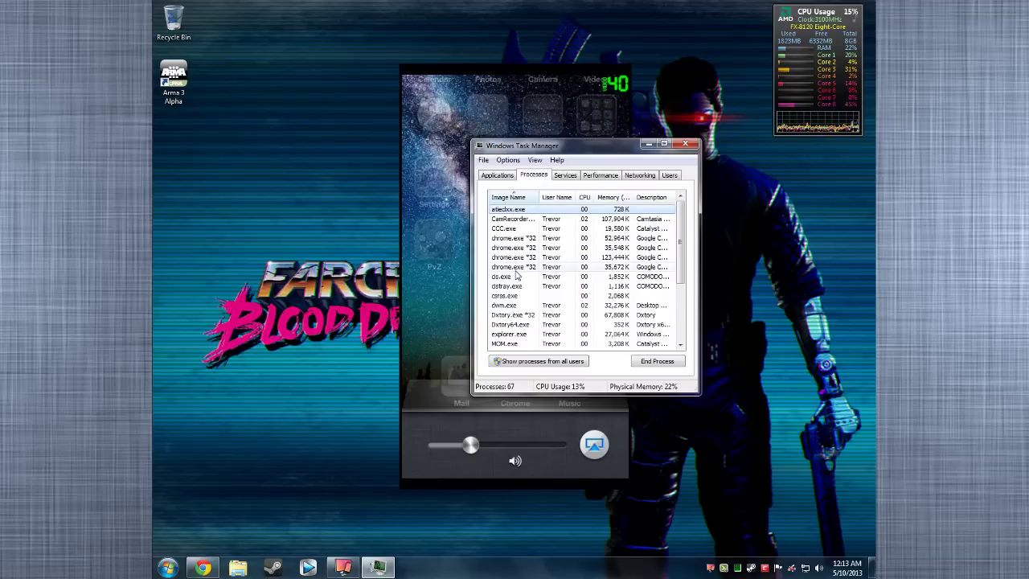
right_click(508, 314)
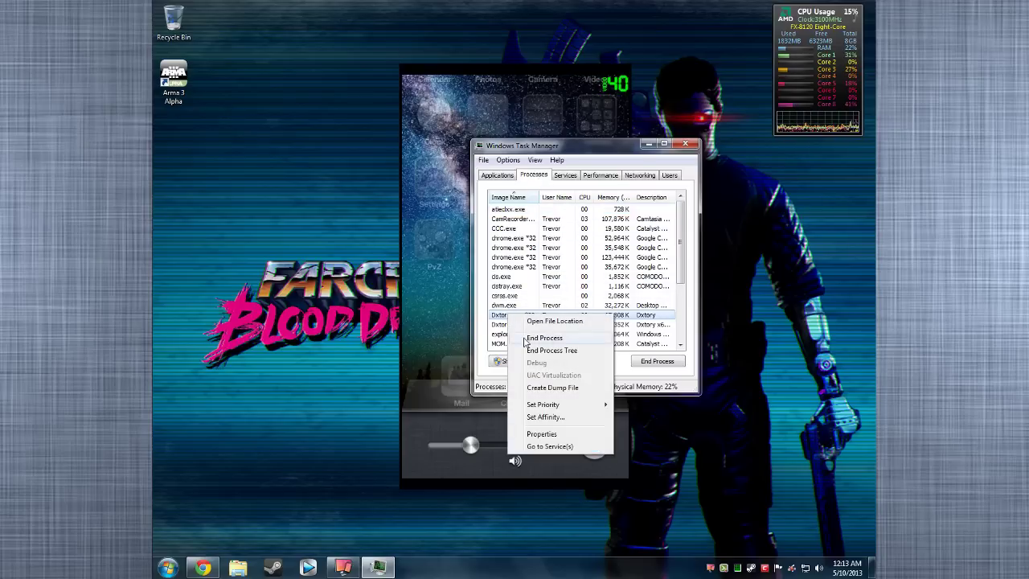
click(534, 340)
click(534, 301)
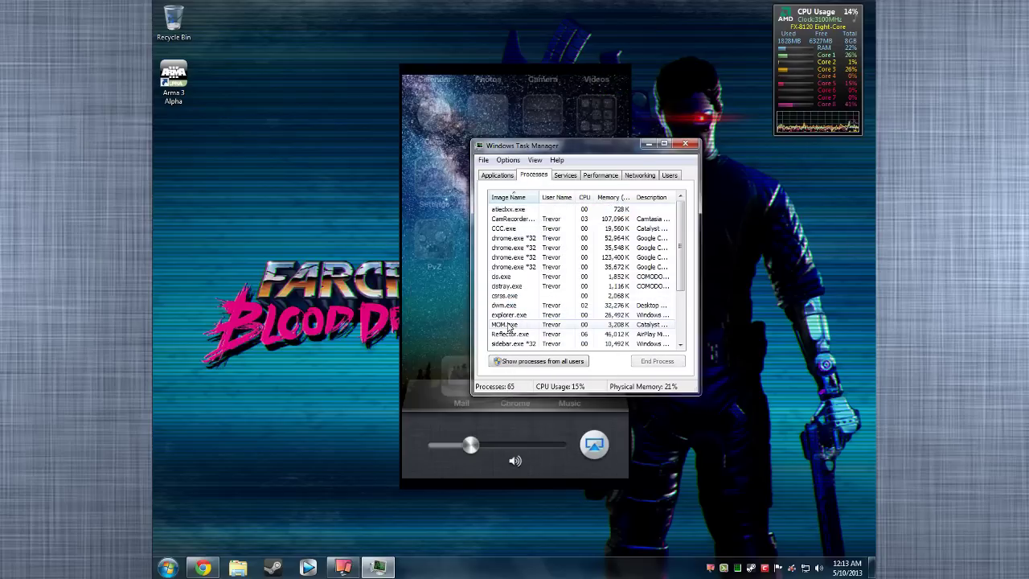
click(685, 144)
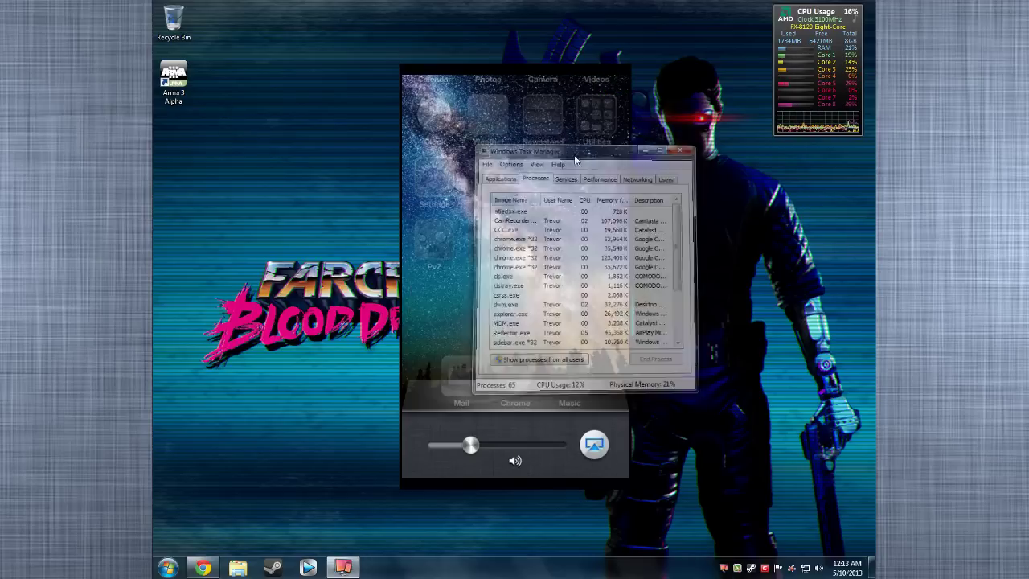